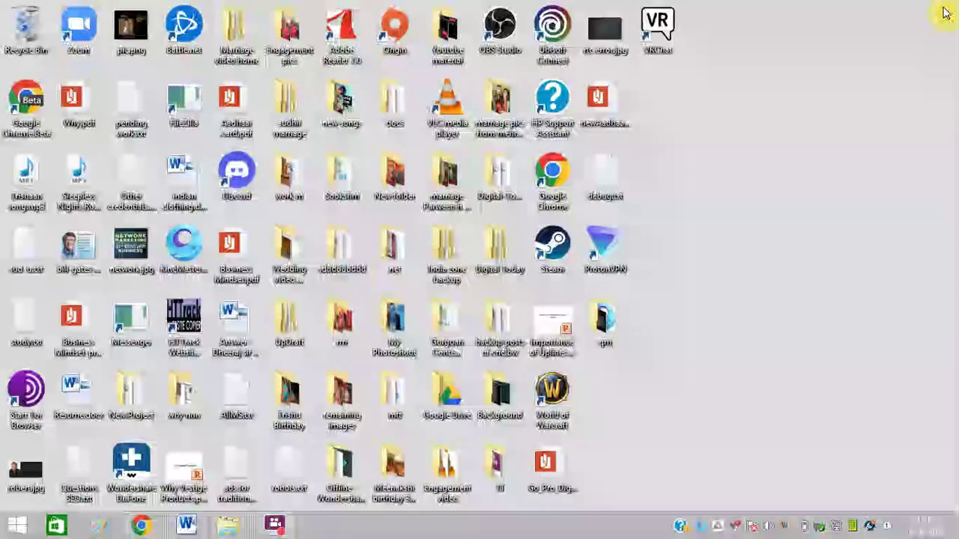
Step: Permanently delete all 29 files in the Windows Temp folder, granting administrator permission
{"action": "key", "text": "super+r"}
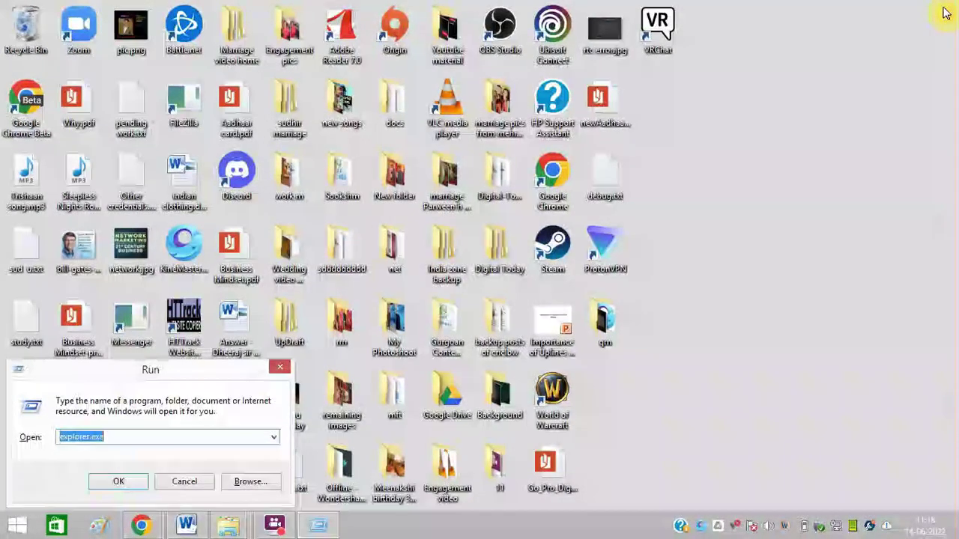
{"action": "type", "text": "temp"}
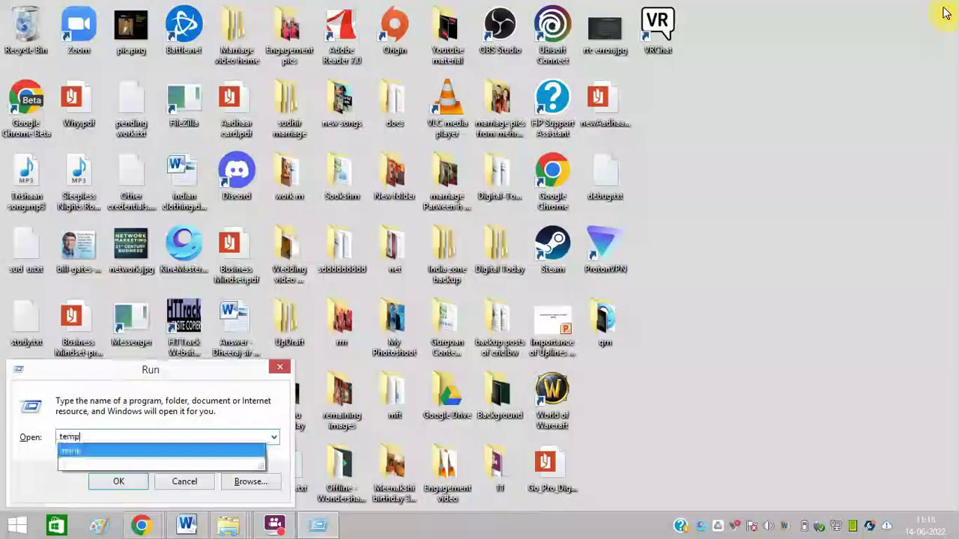
{"action": "key", "text": "Return"}
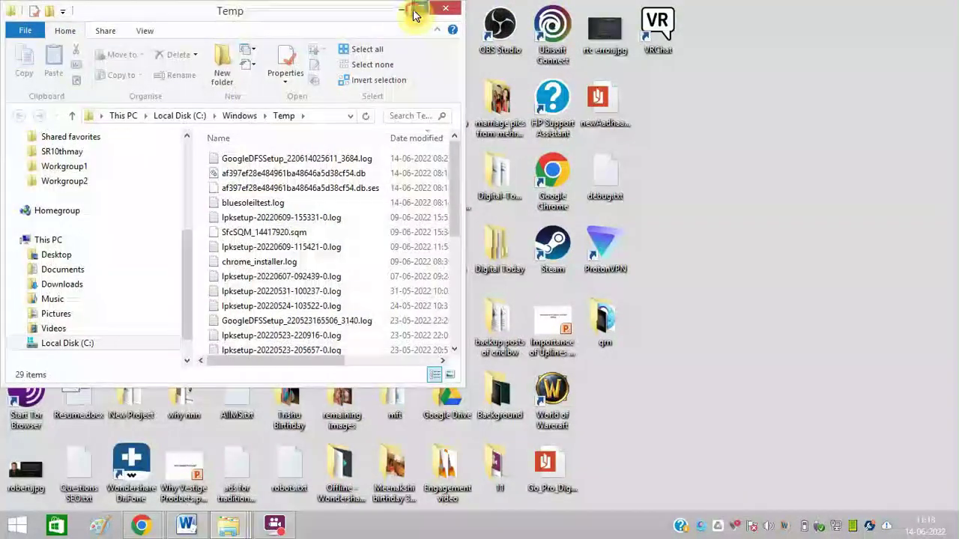
{"action": "left_click", "coordinate": [421, 9]}
{"action": "left_click", "coordinate": [303, 198]}
{"action": "key", "text": "ctrl+a"}
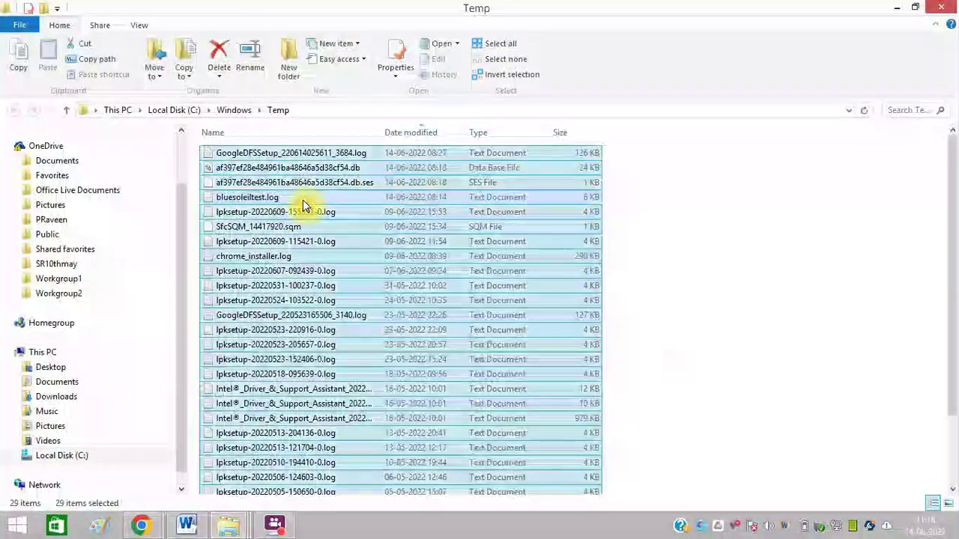
{"action": "key", "text": "shift+Delete"}
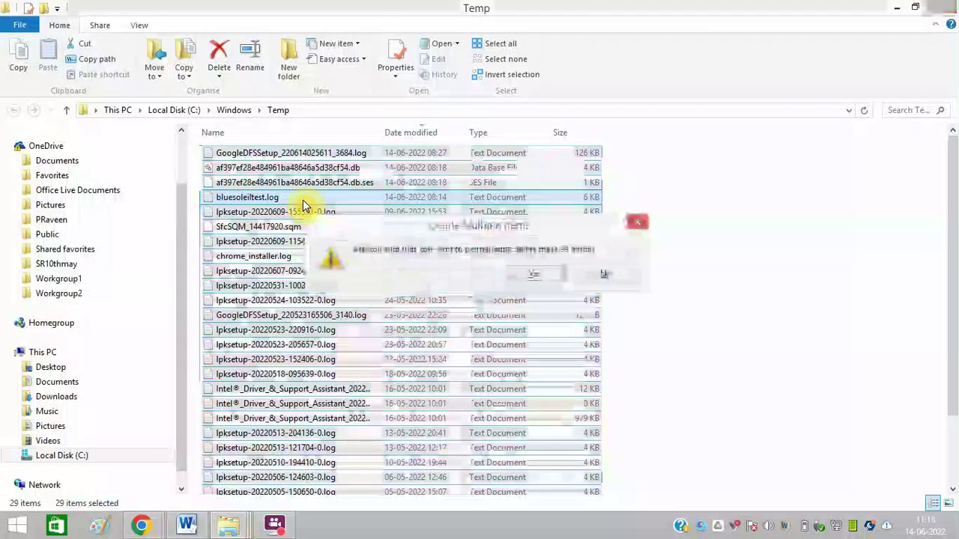
{"action": "left_click", "coordinate": [536, 275]}
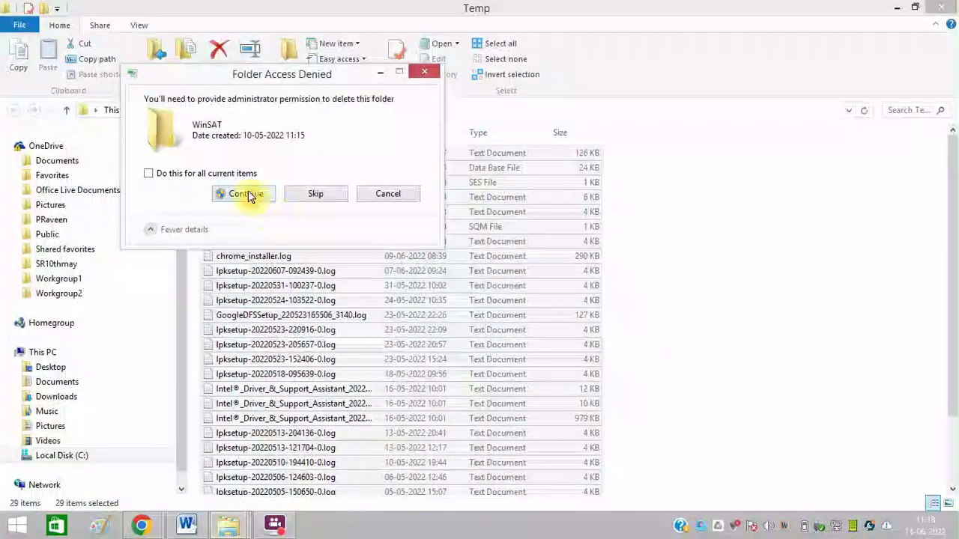
{"action": "left_click", "coordinate": [247, 195]}
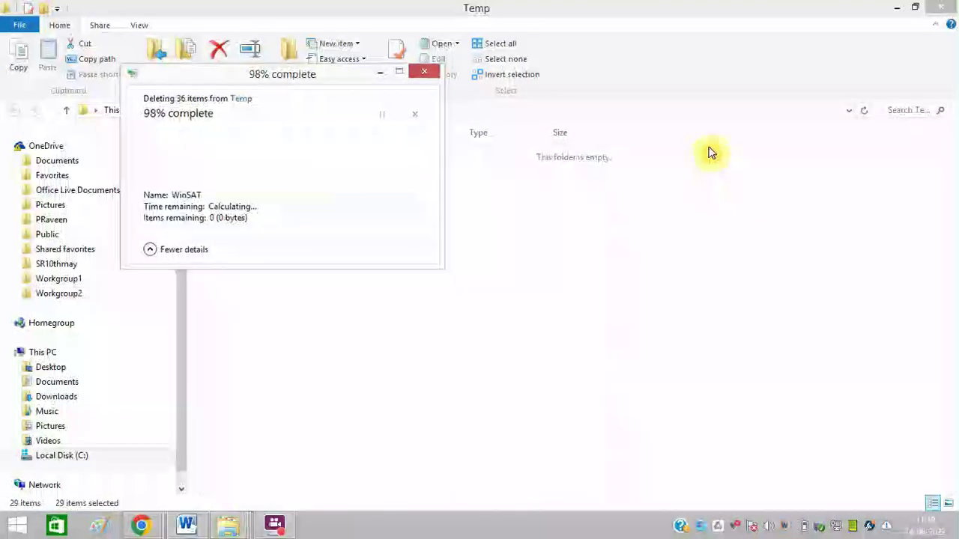
{"action": "key", "text": "super+d"}
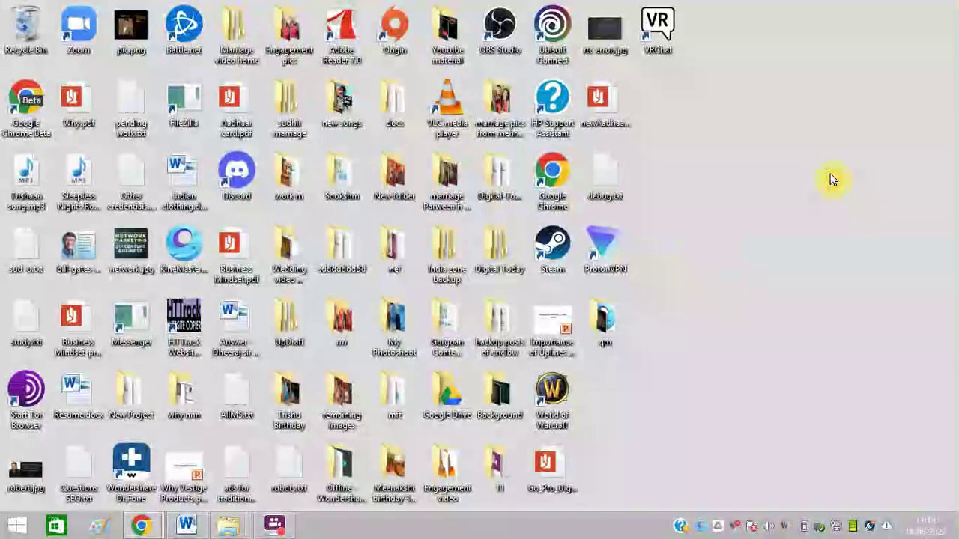
Step: Delete everything in the user's %temp% folder, skipping items that are in use
{"action": "key", "text": "super+r"}
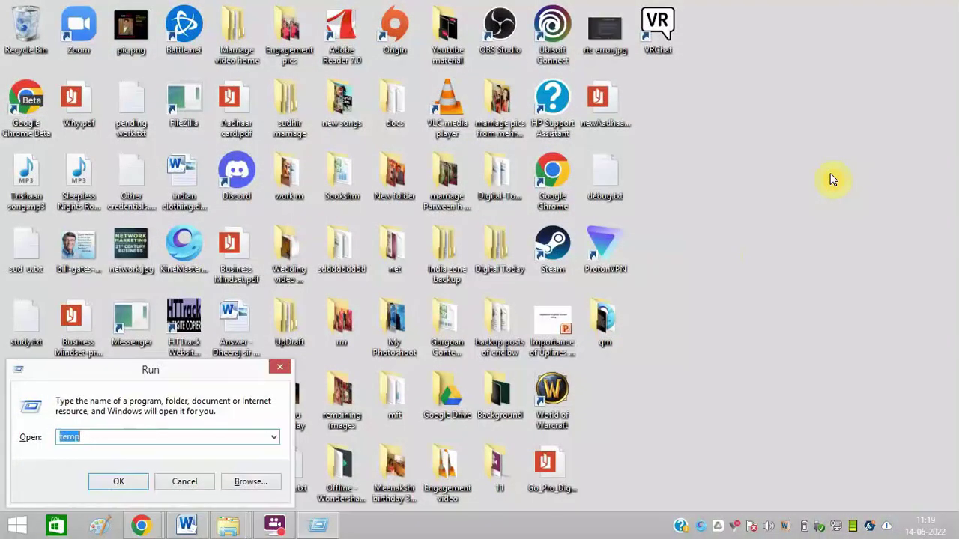
{"action": "left_click", "coordinate": [119, 481]}
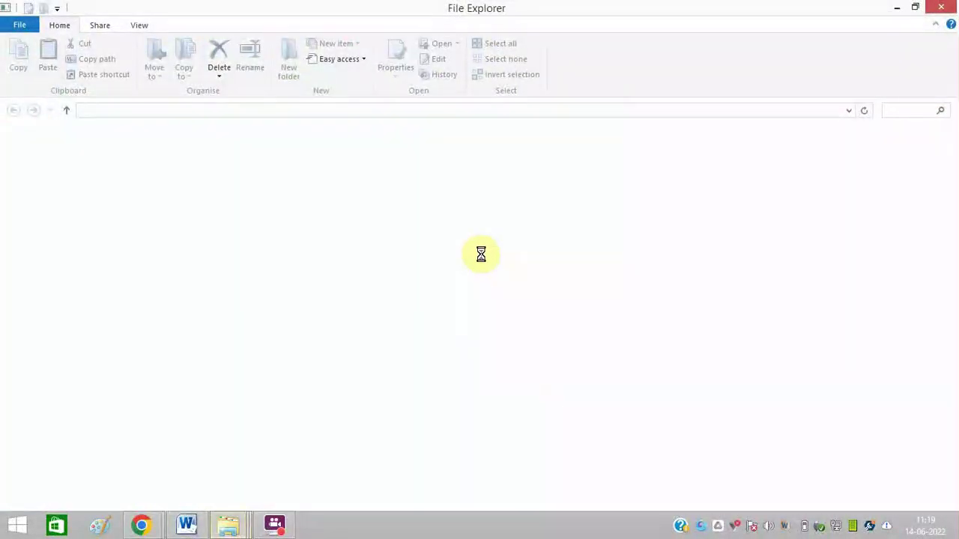
{"action": "key", "text": "ctrl+a"}
{"action": "key", "text": "Delete"}
{"action": "left_click", "coordinate": [503, 193]}
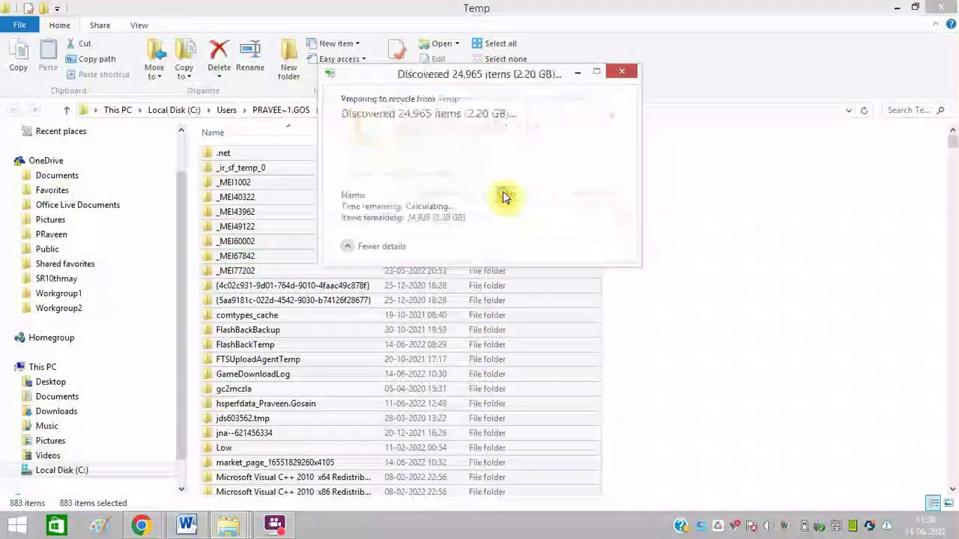
Step: Skip the remaining locked temp item, then run 'netsh winsock reset' in an administrator Command Prompt
{"action": "left_click", "coordinate": [897, 9]}
{"action": "key", "text": "super"}
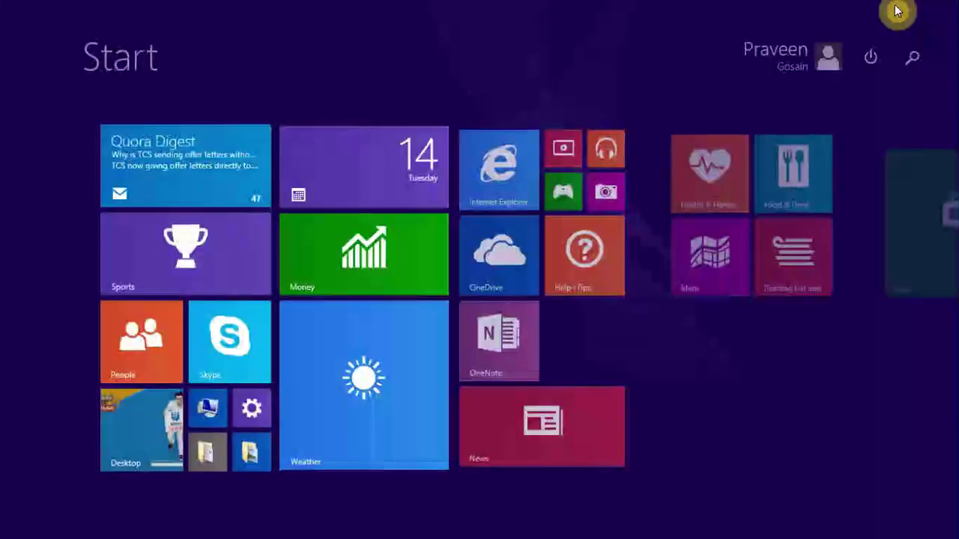
{"action": "type", "text": "command Prompt"}
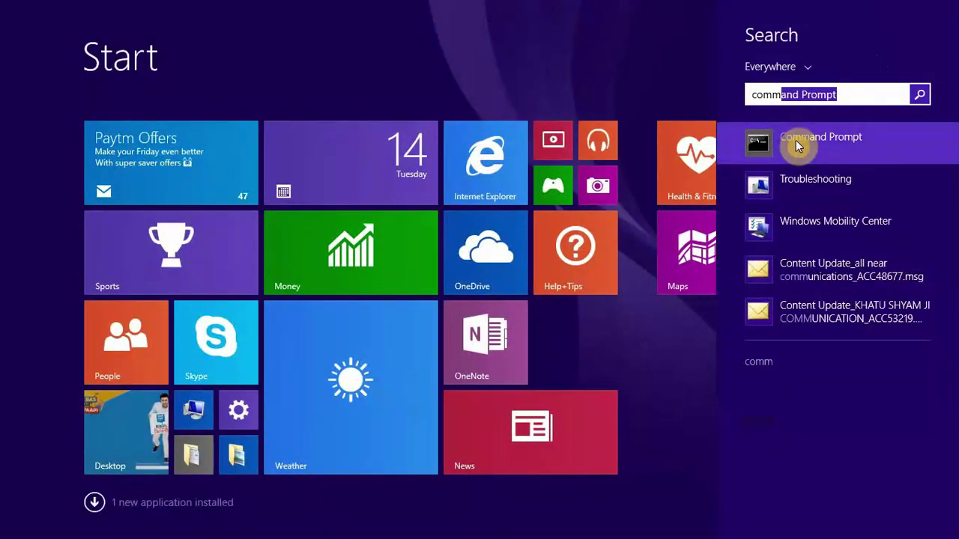
{"action": "right_click", "coordinate": [798, 145]}
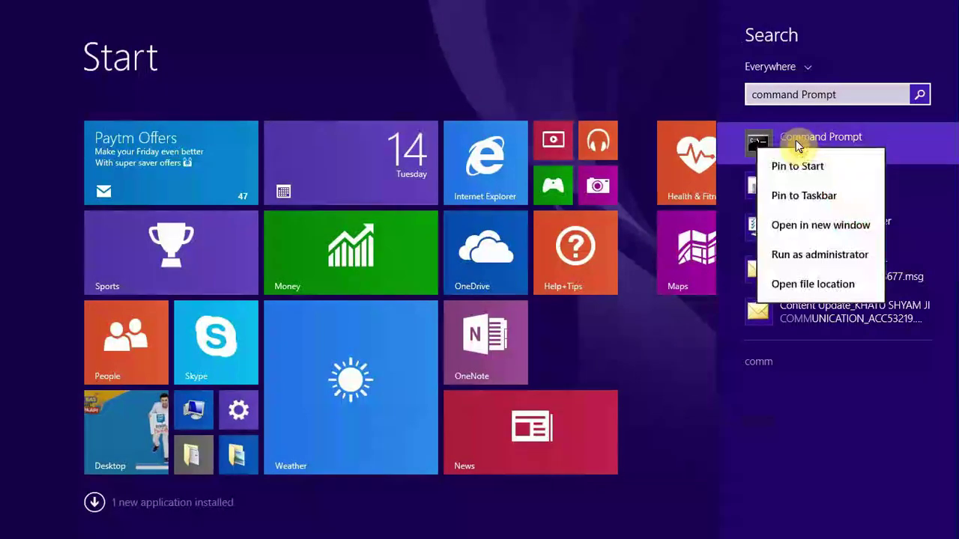
{"action": "left_click", "coordinate": [800, 255]}
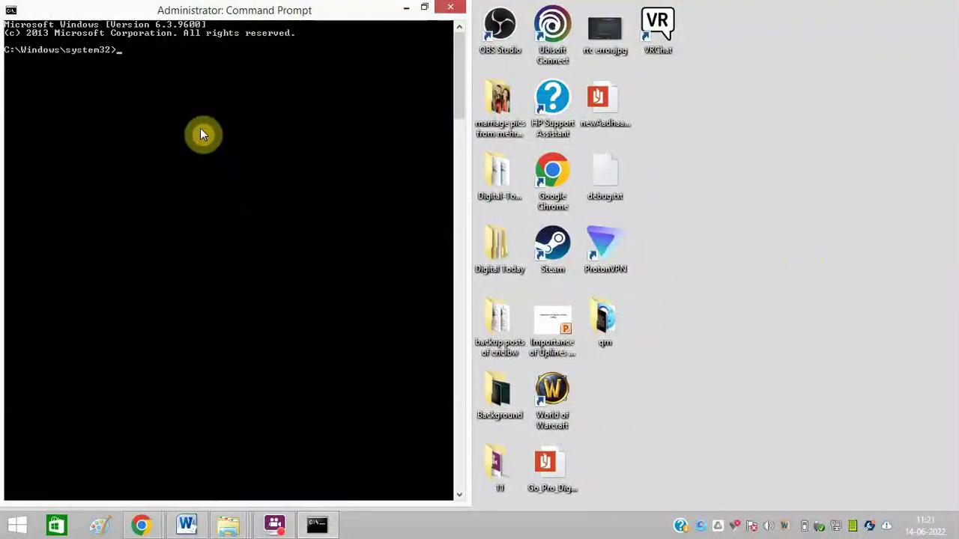
{"action": "type", "text": "netsh winsock reset"}
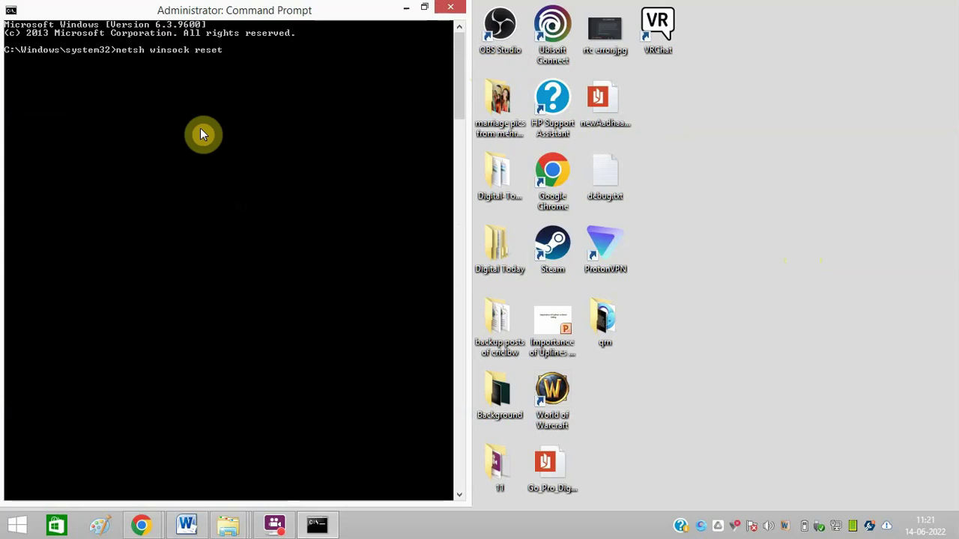
{"action": "key", "text": "Return"}
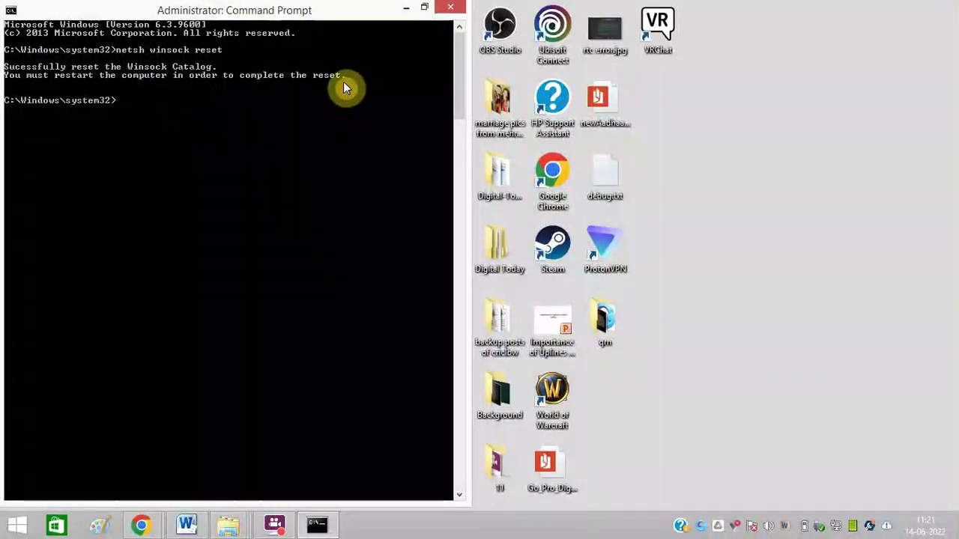
{"action": "left_click", "coordinate": [450, 6]}
Step: Open the Internet Protocol Version 4 (TCP/IPv4) properties of the Ethernet 2 adapter
{"action": "left_click", "coordinate": [893, 7]}
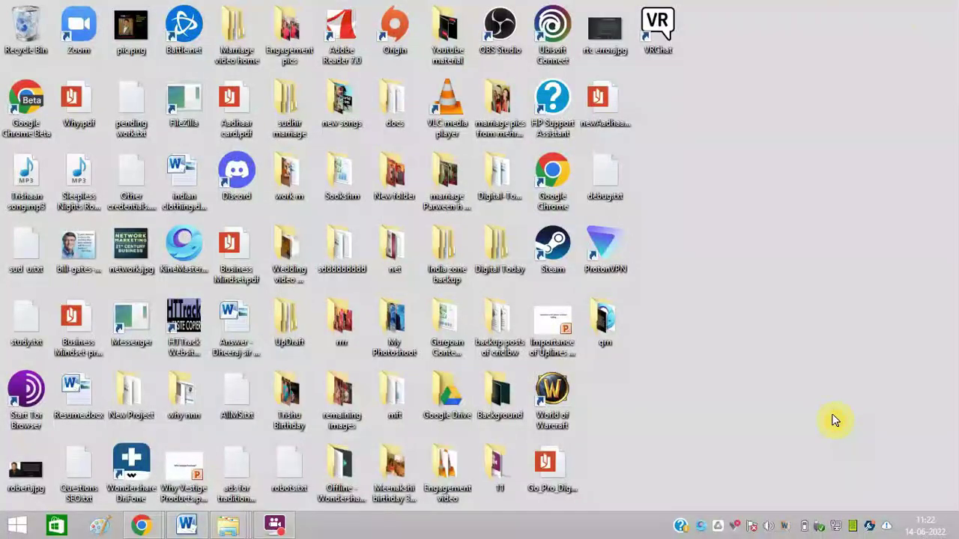
{"action": "key", "text": "super"}
{"action": "type", "text": "net"}
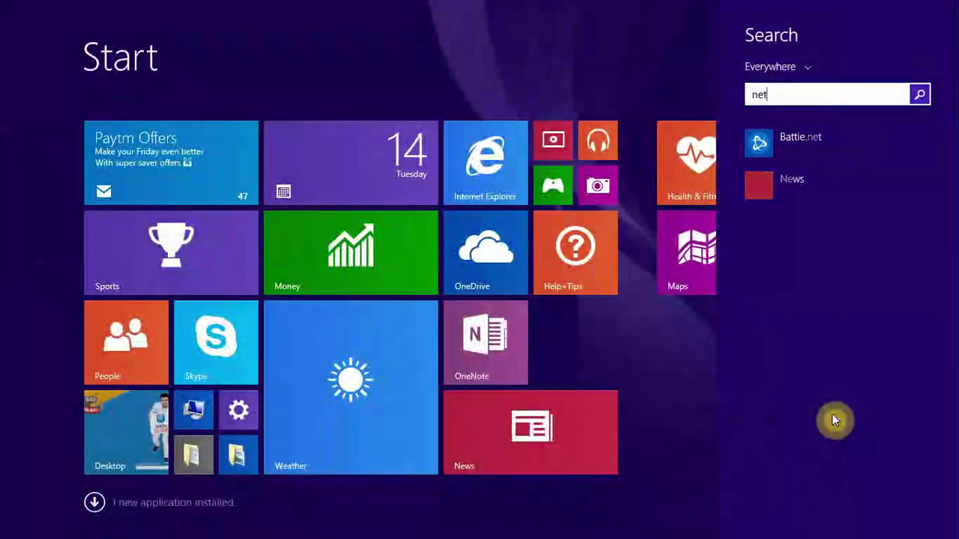
{"action": "type", "text": "wo"}
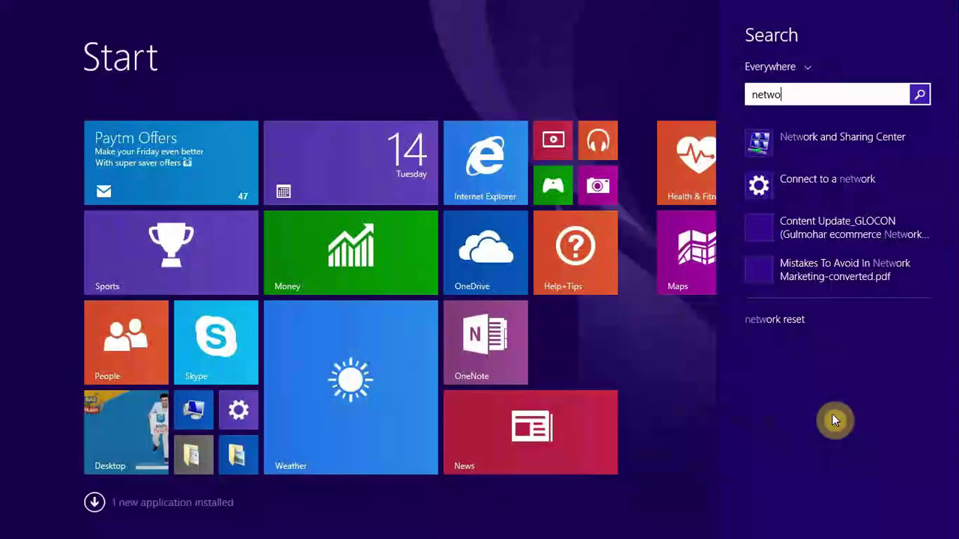
{"action": "type", "text": "r"}
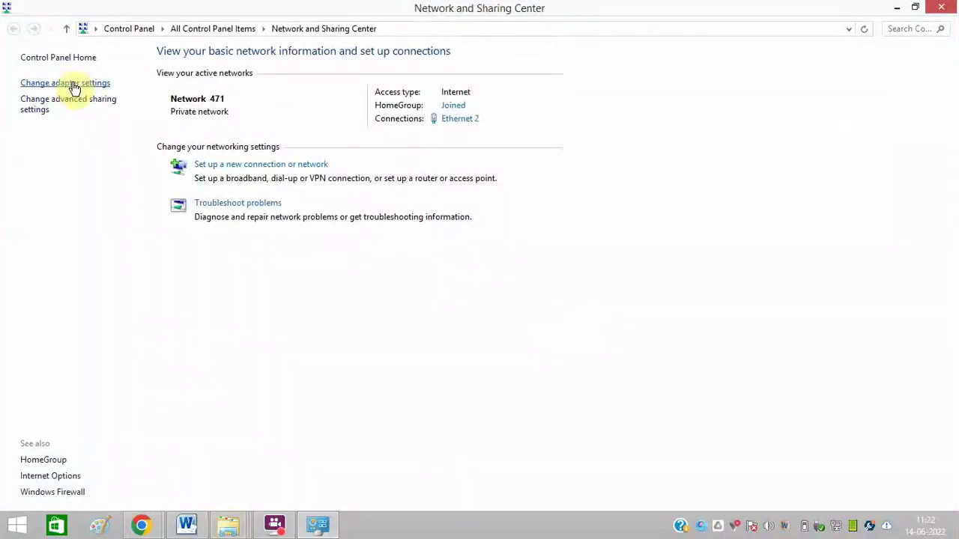
{"action": "left_click", "coordinate": [73, 85]}
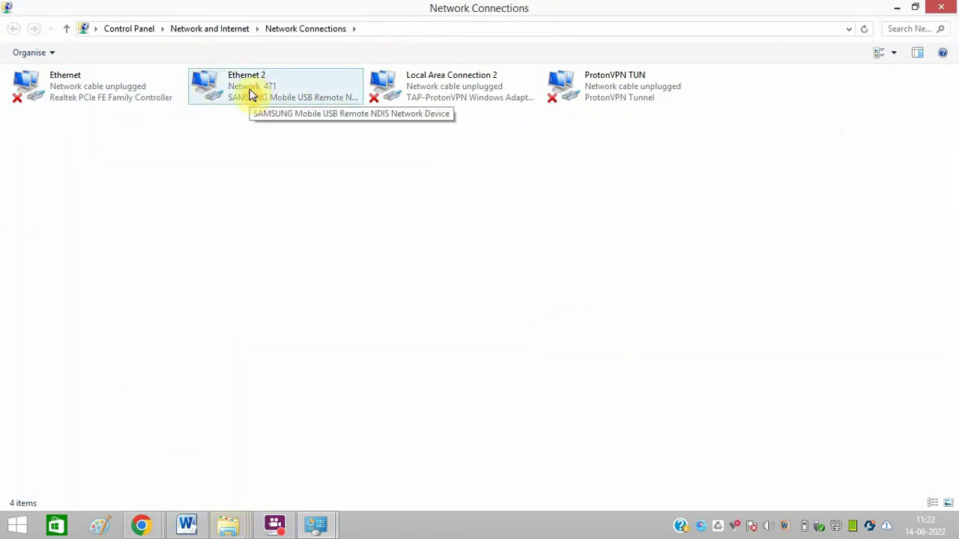
{"action": "left_click", "coordinate": [252, 93]}
{"action": "right_click", "coordinate": [252, 93]}
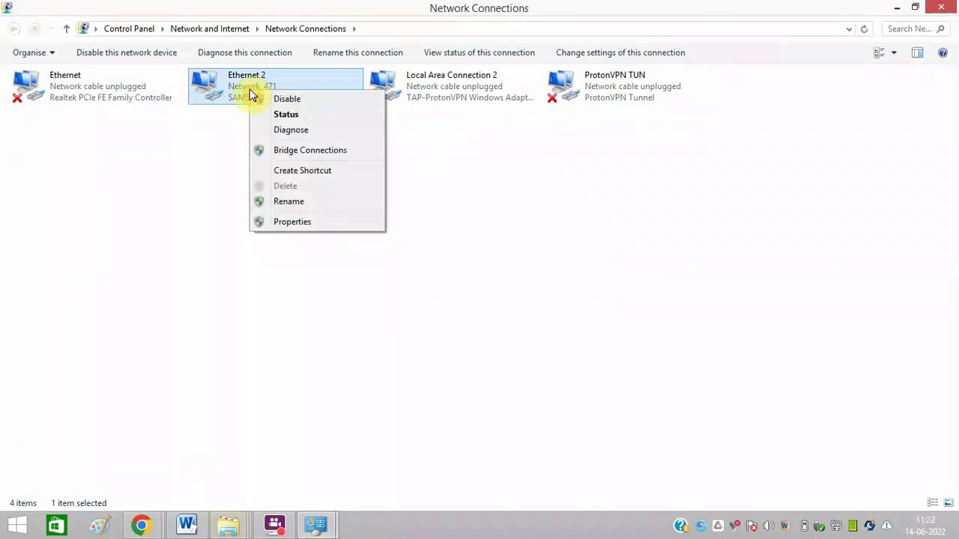
{"action": "left_click", "coordinate": [306, 223]}
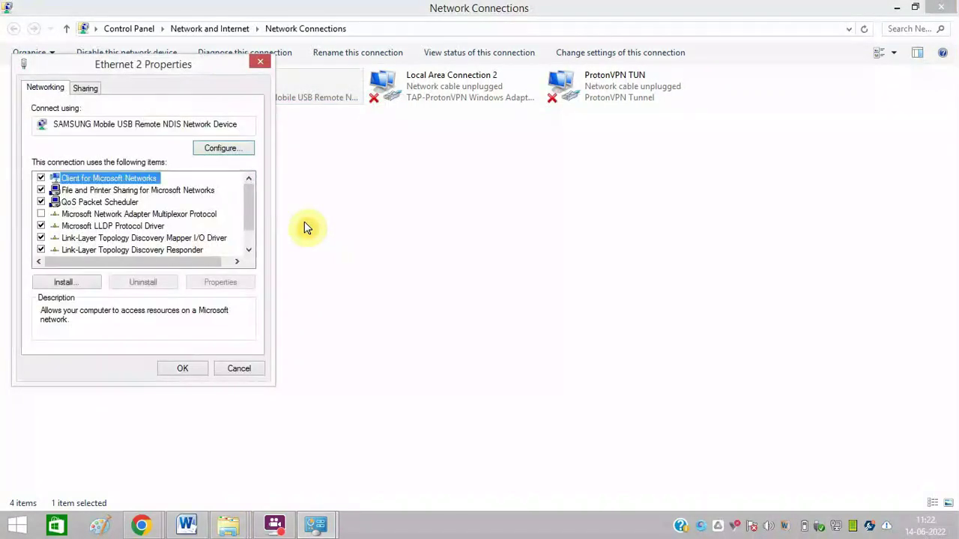
{"action": "left_click_drag", "start_coordinate": [253, 206], "coordinate": [253, 250]}
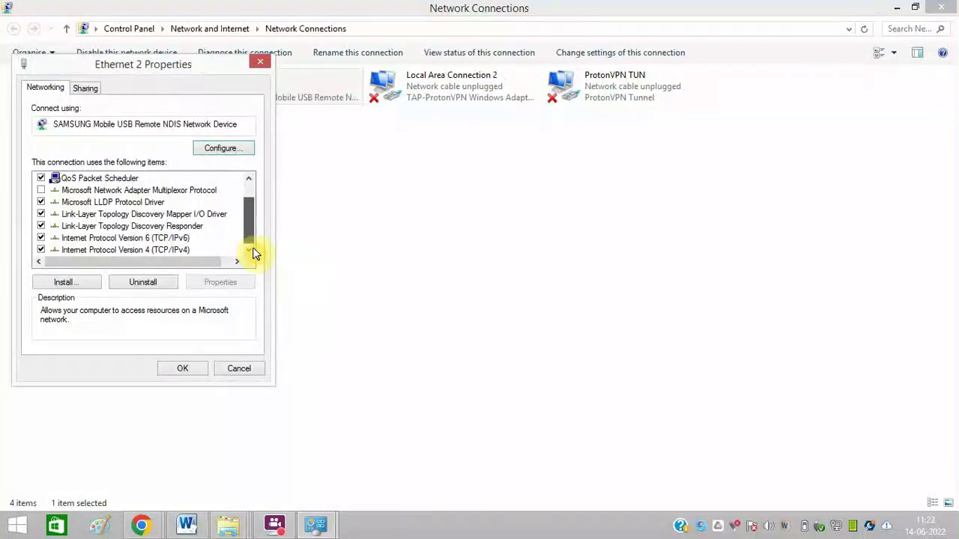
{"action": "left_click", "coordinate": [157, 251]}
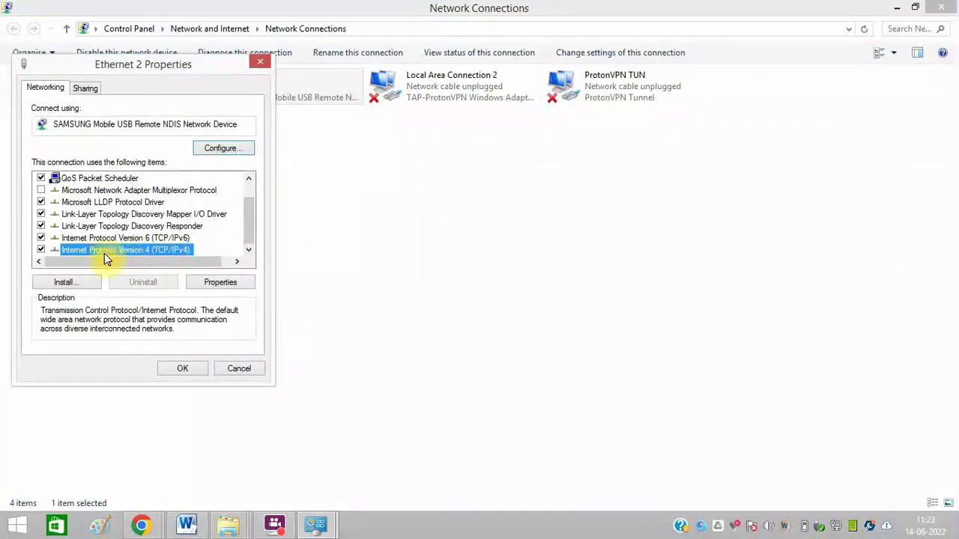
{"action": "left_click", "coordinate": [214, 290]}
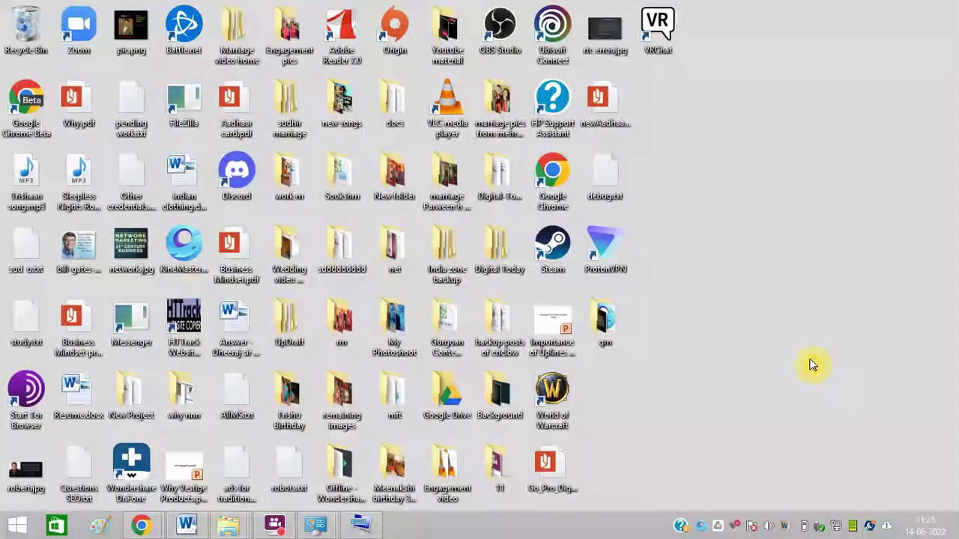
Step: Search Google for 'protonvpn' in Chrome and open the protonvpn.com homepage
{"action": "mouse_move", "coordinate": [140, 525]}
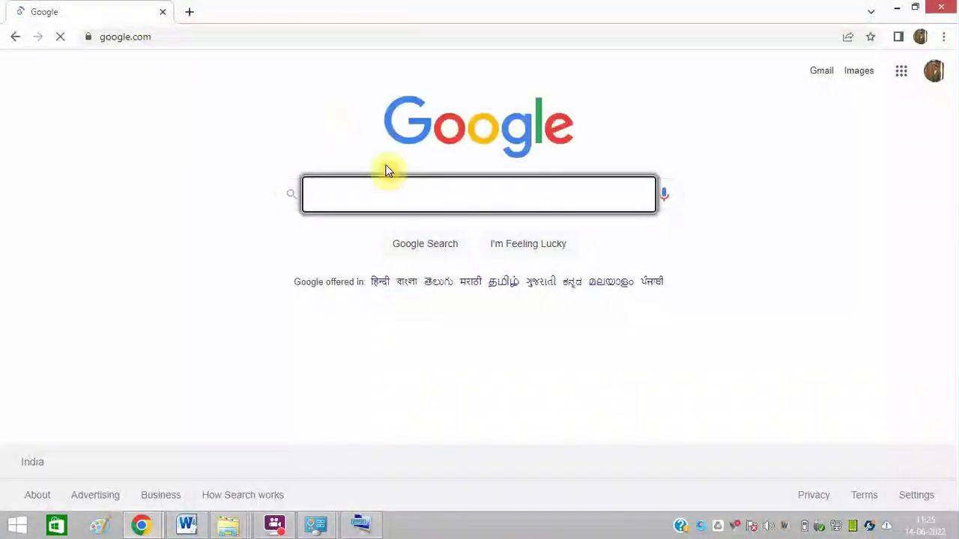
{"action": "type", "text": "pr"}
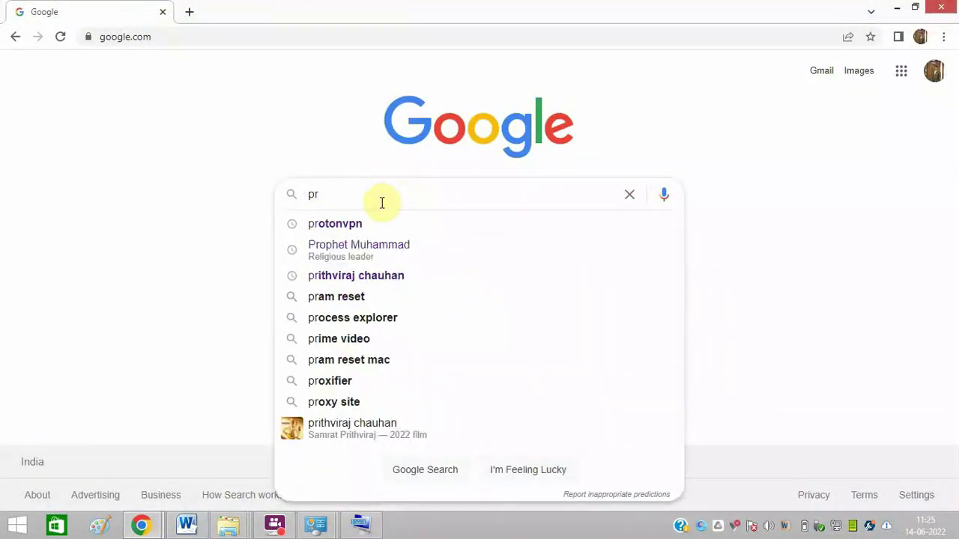
{"action": "left_click", "coordinate": [379, 222]}
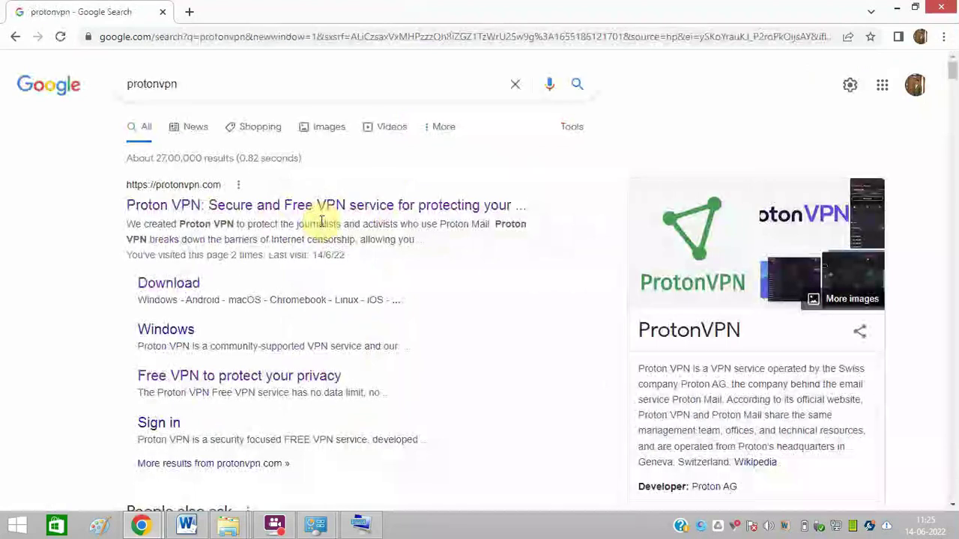
{"action": "left_click", "coordinate": [268, 208]}
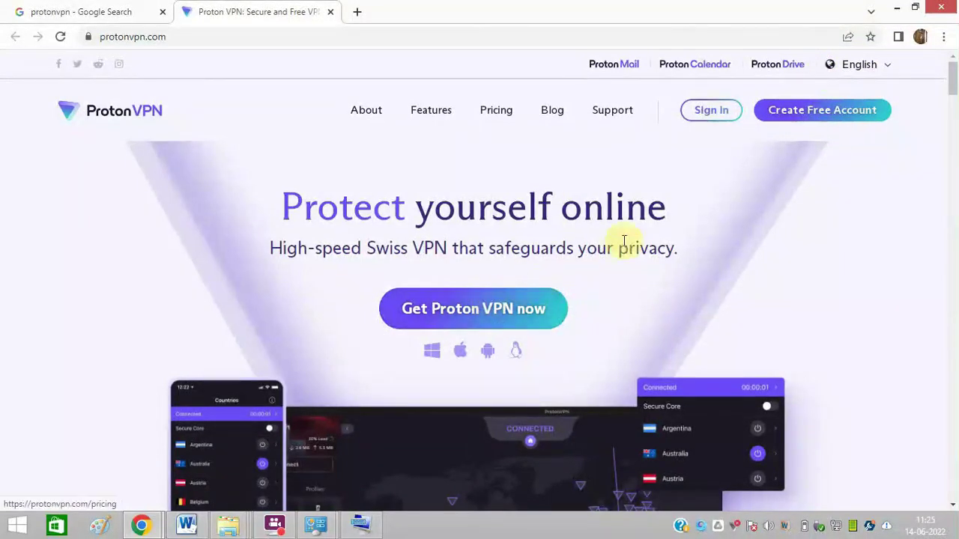
Step: Launch ProtonVPN from the desktop shortcut and connect to the United States server US-FREE#25
{"action": "key", "text": "super+d"}
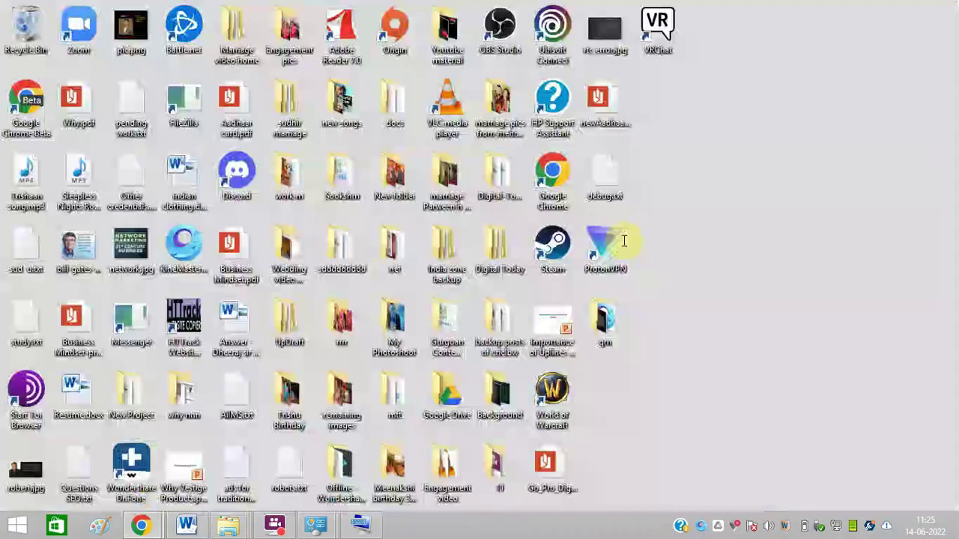
{"action": "left_click", "coordinate": [611, 269]}
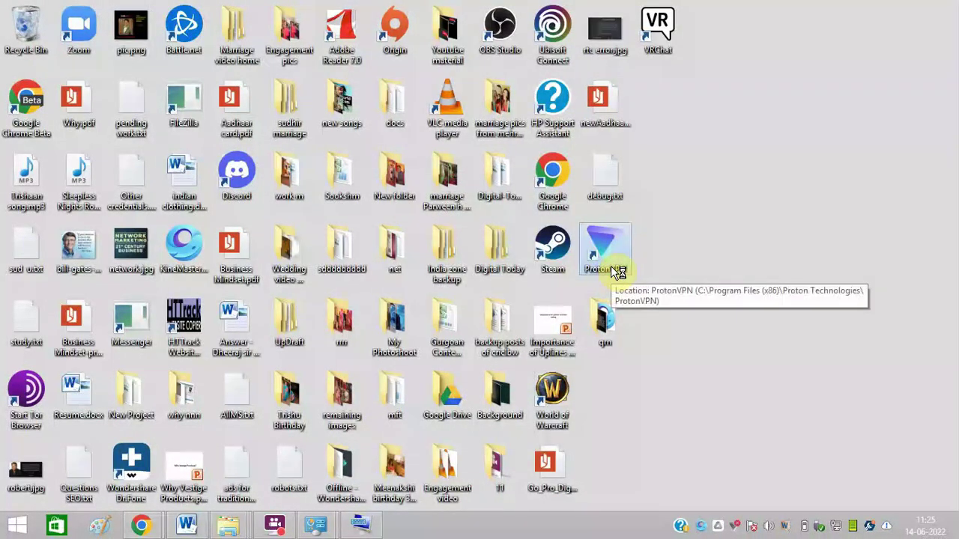
{"action": "double_click", "coordinate": [611, 270]}
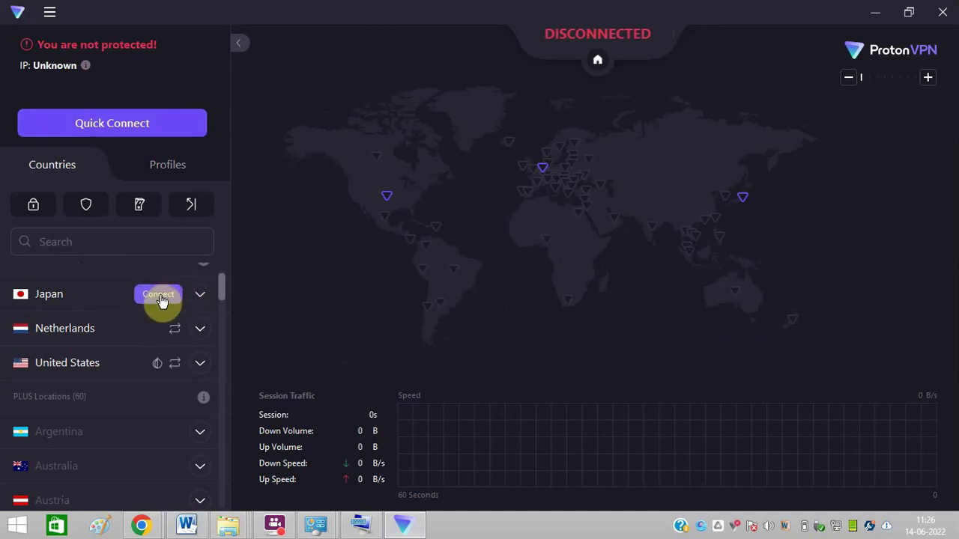
{"action": "left_click", "coordinate": [157, 367]}
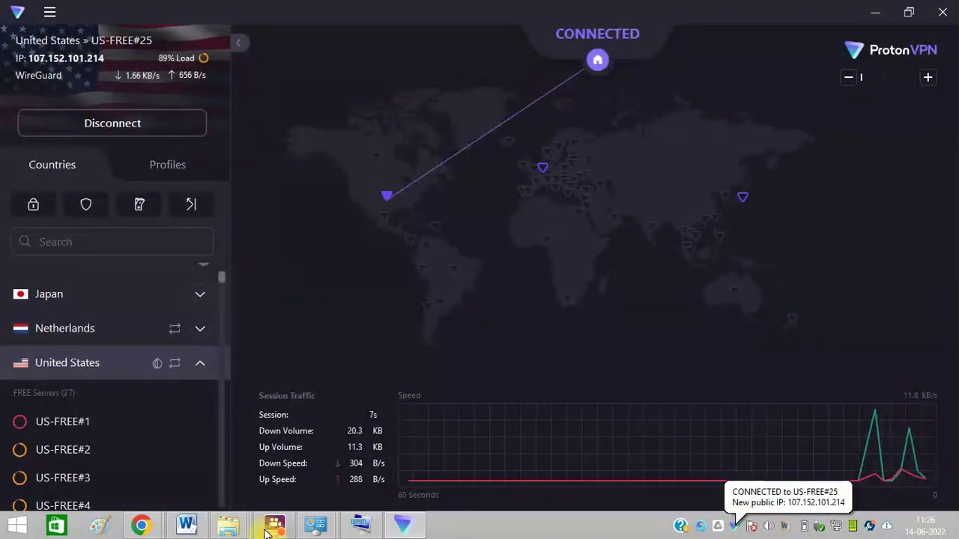
Step: Search 'download gameloop' in Chrome, open gameloop.com, and start the GameLoop download
{"action": "mouse_move", "coordinate": [161, 532]}
{"action": "left_click", "coordinate": [272, 478]}
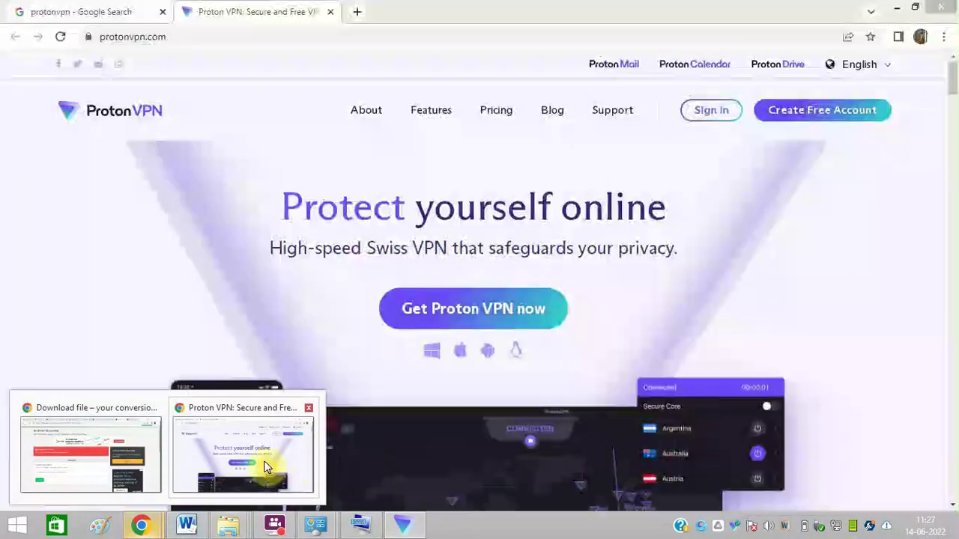
{"action": "left_click", "coordinate": [210, 31]}
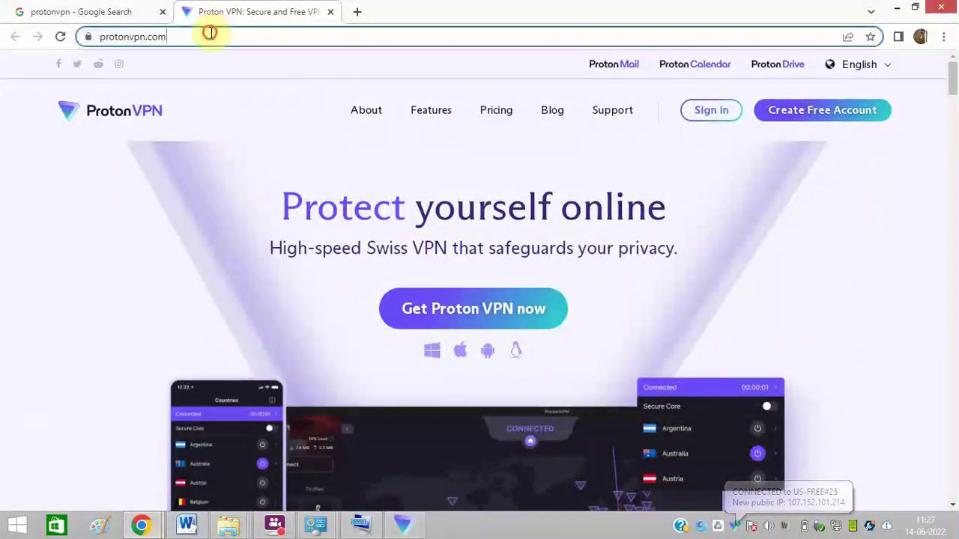
{"action": "type", "text": "don"}
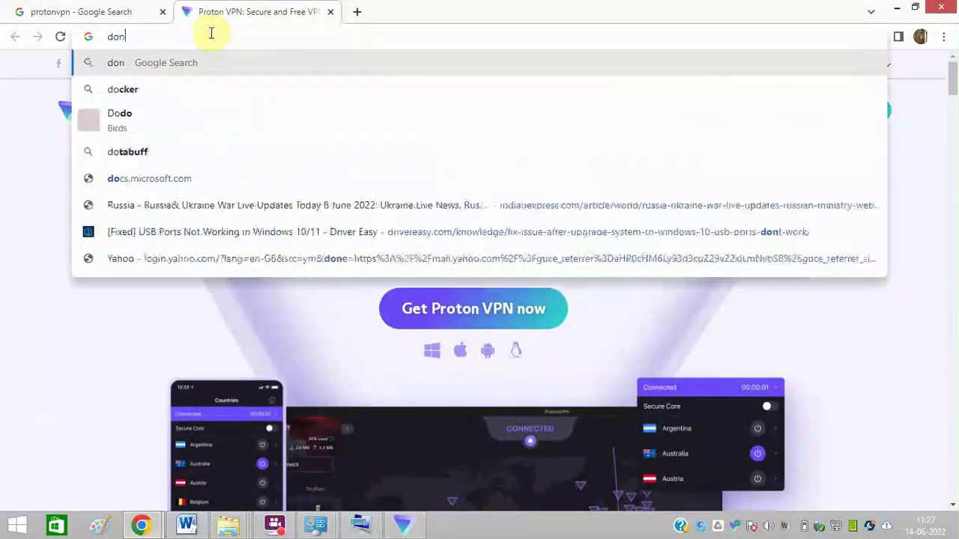
{"action": "key", "text": "BackSpace"}
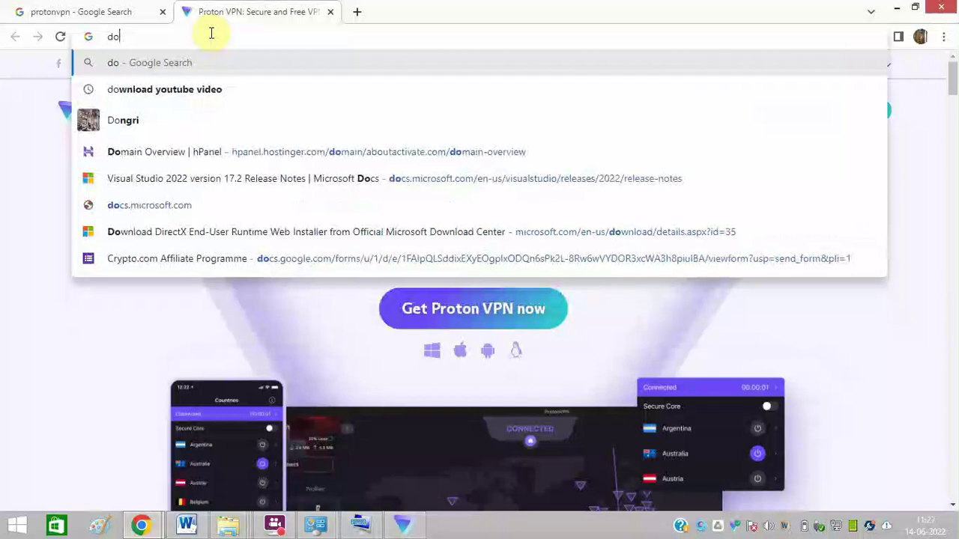
{"action": "type", "text": "wnl"}
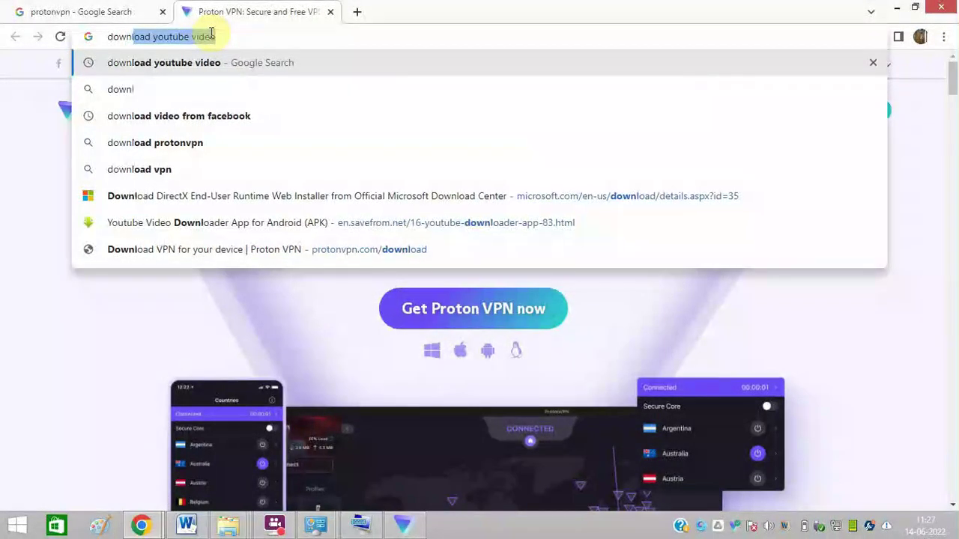
{"action": "type", "text": "oad ga"}
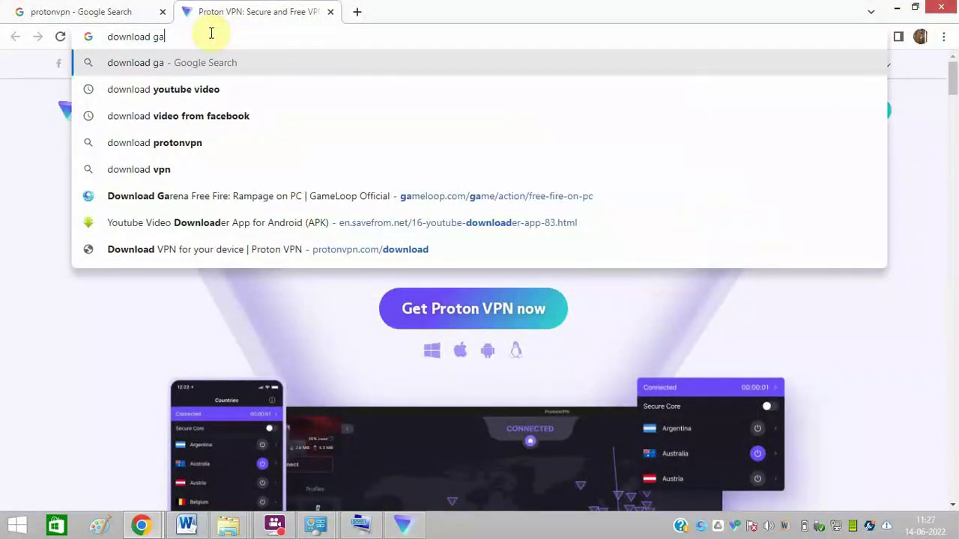
{"action": "key", "text": "Down"}
{"action": "key", "text": "Return"}
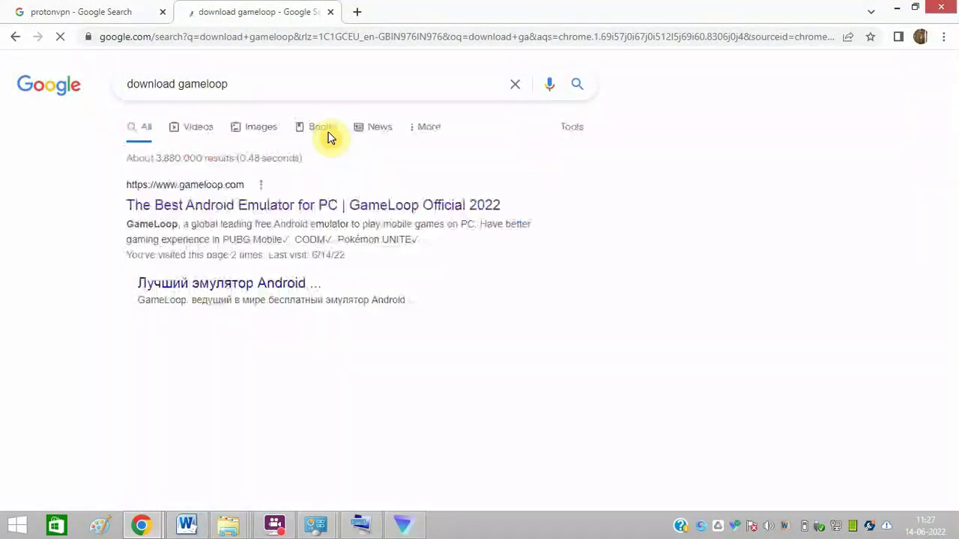
{"action": "left_click", "coordinate": [255, 210]}
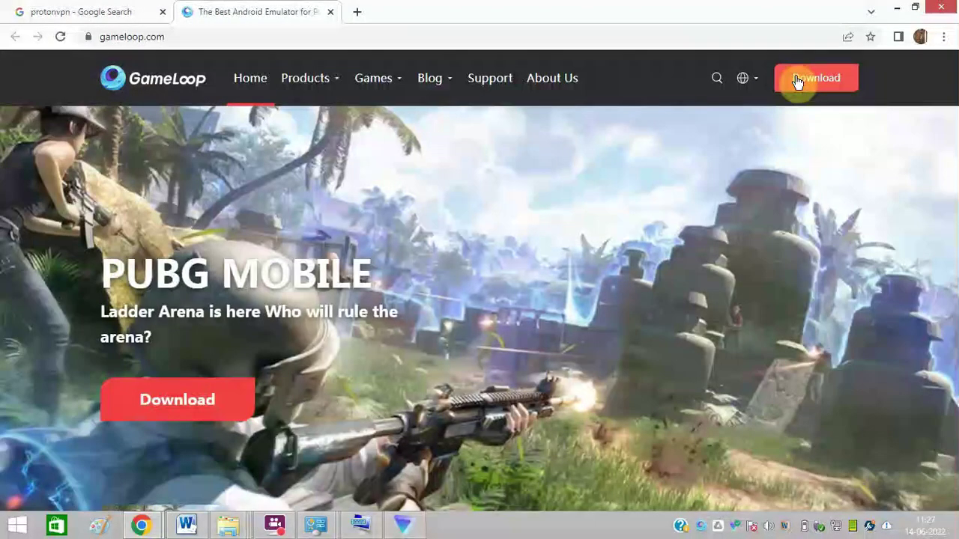
{"action": "left_click", "coordinate": [798, 82]}
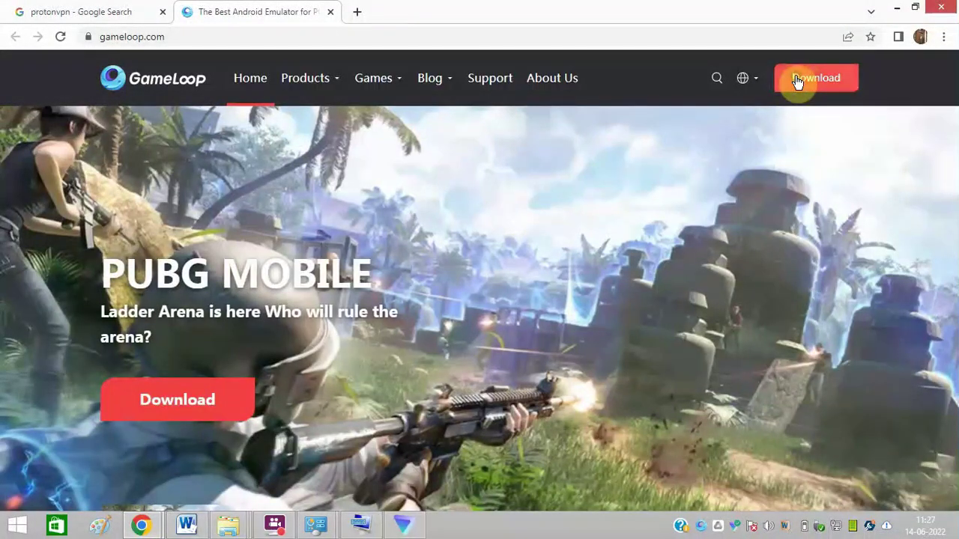